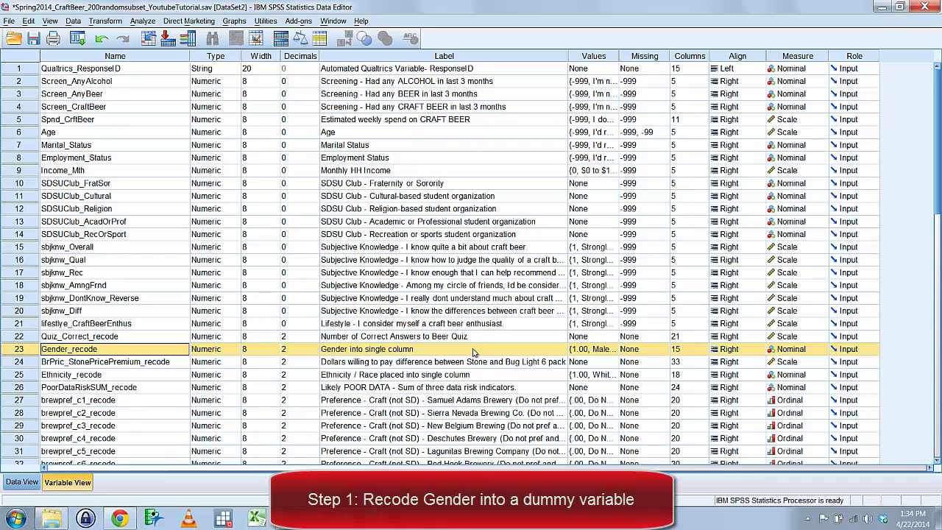
Review the value labels defined for the Gender_recode variable and close them without changes.
{"action": "left_click", "coordinate": [604, 350]}
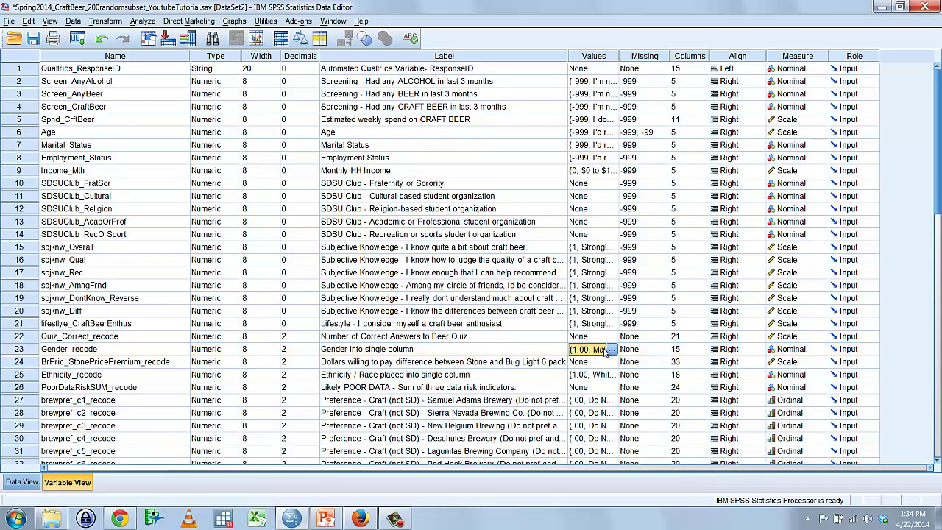
{"action": "left_click", "coordinate": [611, 350]}
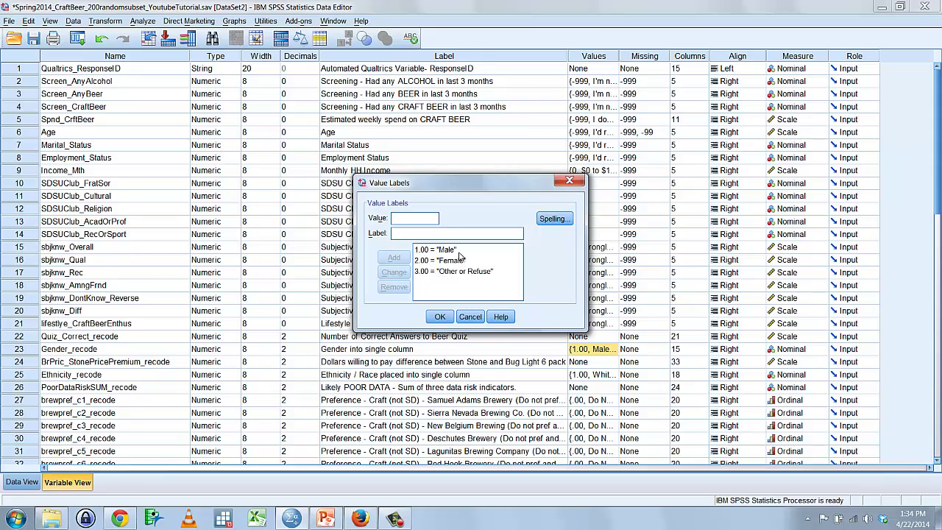
{"action": "left_click", "coordinate": [422, 267]}
{"action": "left_click", "coordinate": [441, 252]}
{"action": "left_click", "coordinate": [451, 261]}
{"action": "left_click", "coordinate": [440, 317]}
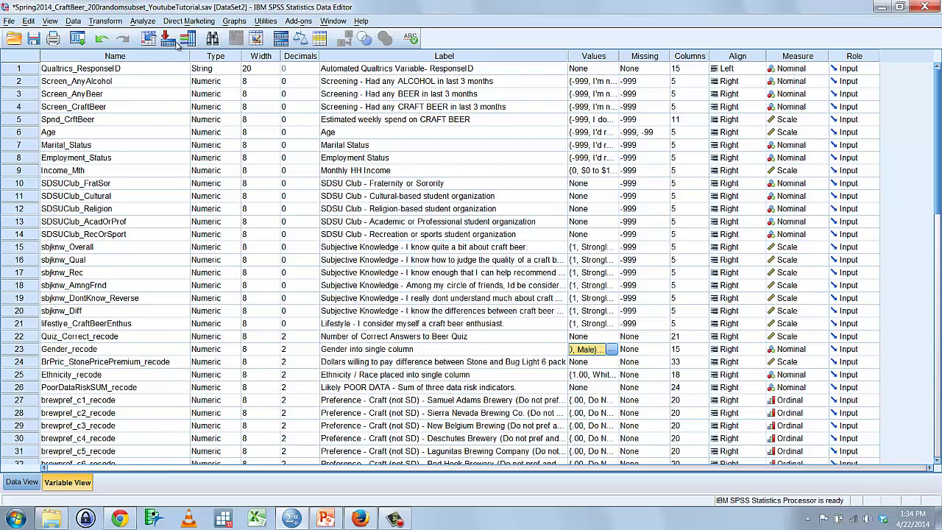
Set up a recode of Gender_recode into a different variable with the output name Gender_Dummy.
{"action": "left_click", "coordinate": [75, 24]}
{"action": "mouse_move", "coordinate": [114, 26]}
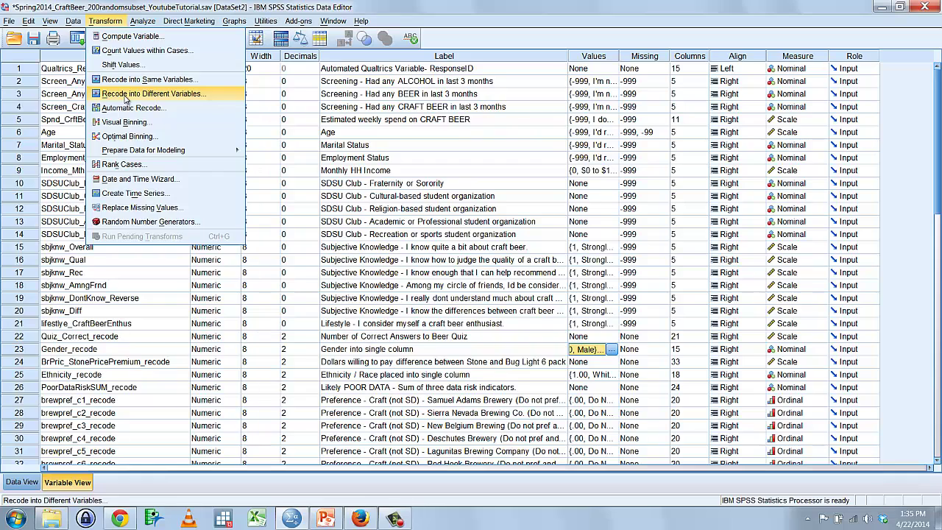
{"action": "left_click", "coordinate": [140, 94]}
{"action": "scroll", "coordinate": [262, 251], "scroll_direction": "down", "scroll_amount": 3}
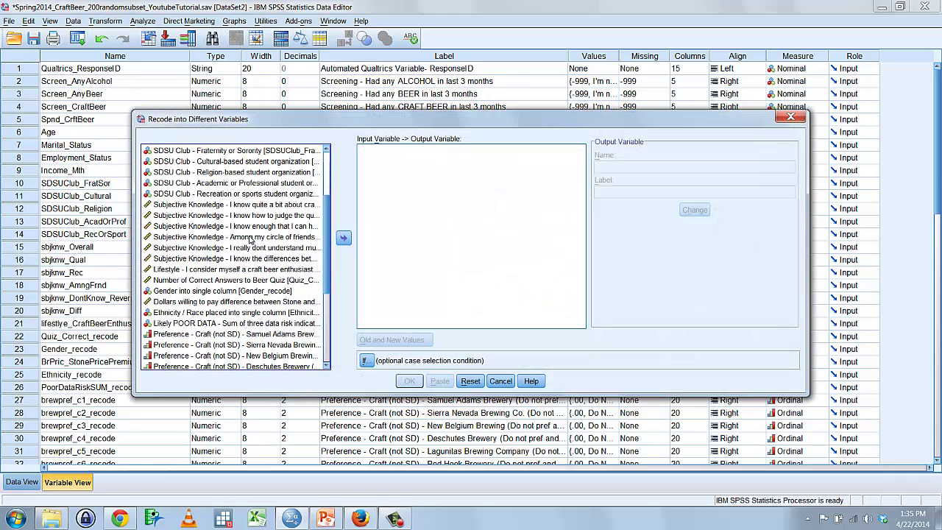
{"action": "left_click", "coordinate": [226, 292]}
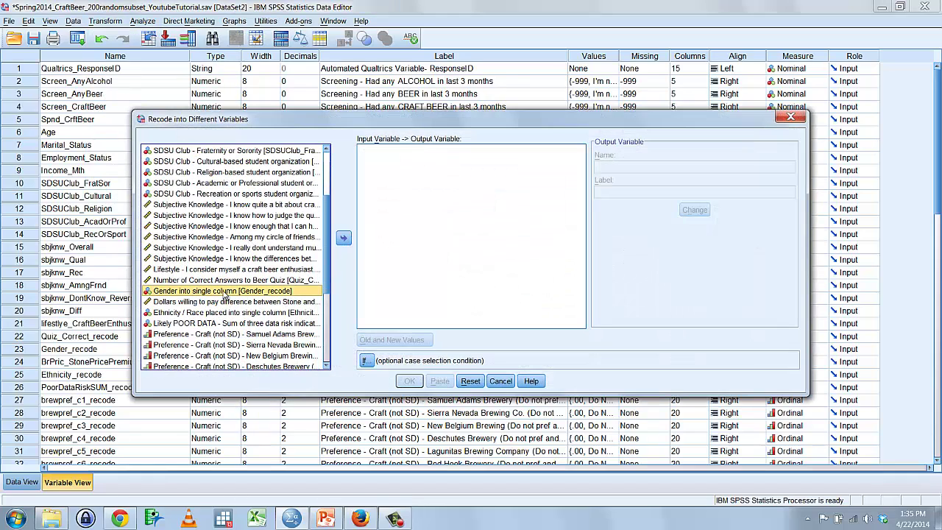
{"action": "left_click", "coordinate": [343, 238]}
{"action": "left_click", "coordinate": [652, 168]}
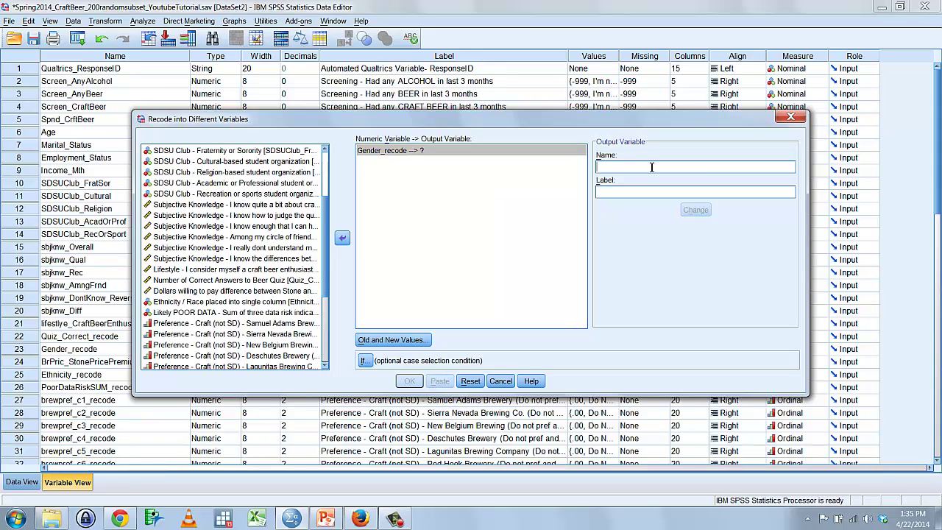
{"action": "type", "text": "Gen"}
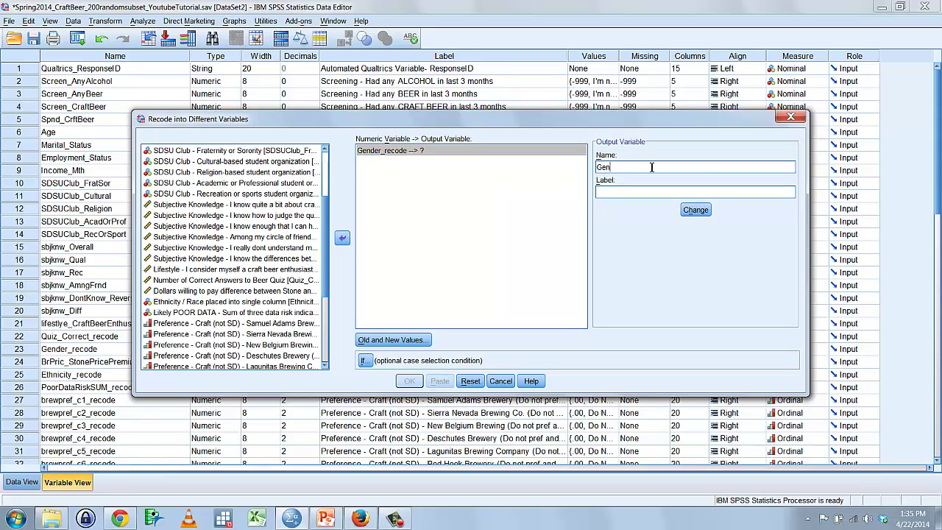
{"action": "type", "text": "der_Dummy"}
{"action": "left_click", "coordinate": [695, 210]}
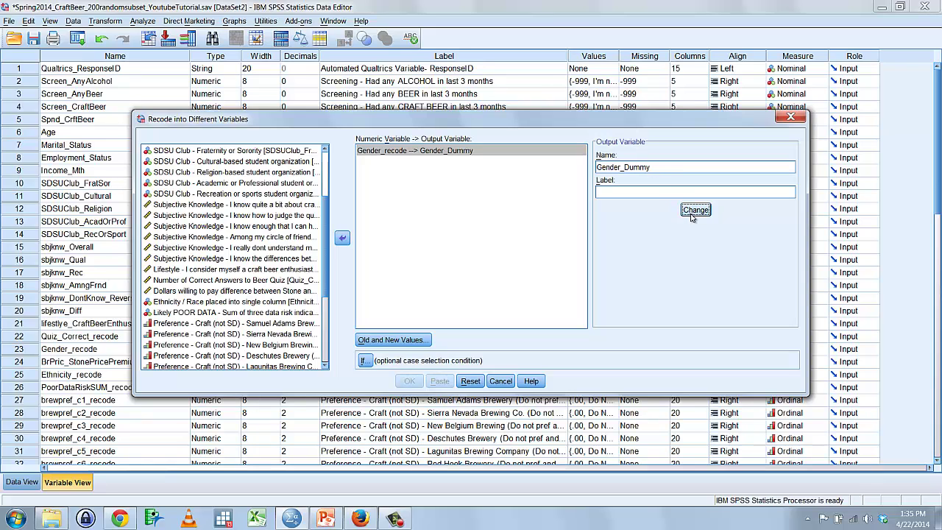
Define the old and new values so that 1 is recoded to 1 and 2 is recoded to 0.
{"action": "left_click", "coordinate": [395, 341]}
{"action": "left_click", "coordinate": [315, 193]}
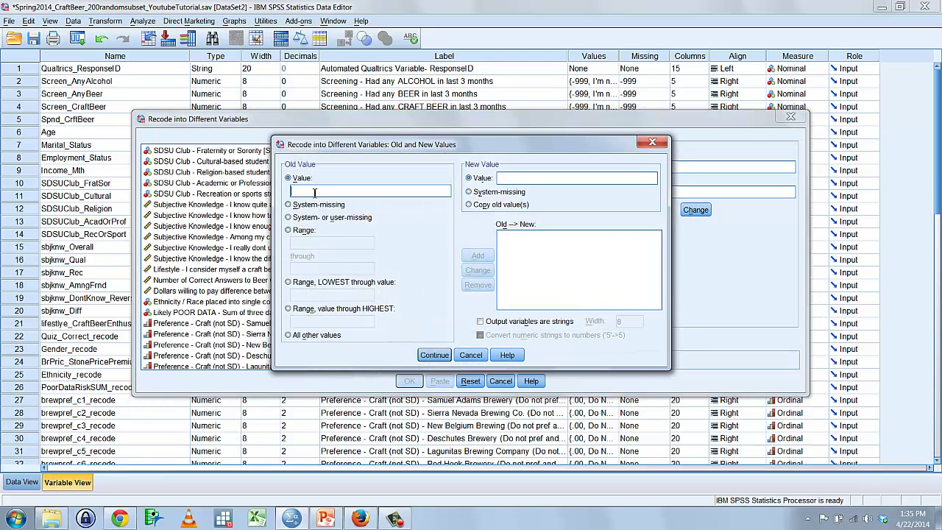
{"action": "type", "text": "1"}
{"action": "left_click", "coordinate": [522, 178]}
{"action": "type", "text": "1"}
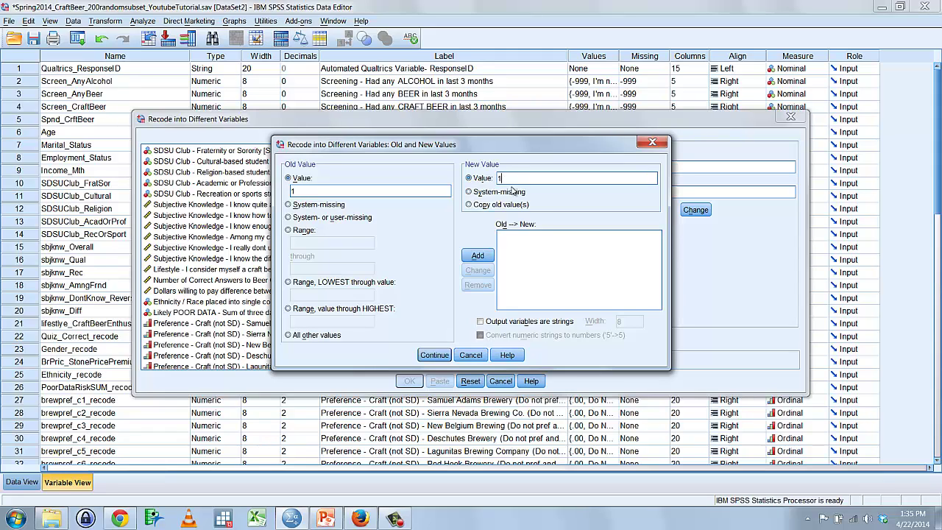
{"action": "left_click", "coordinate": [478, 255]}
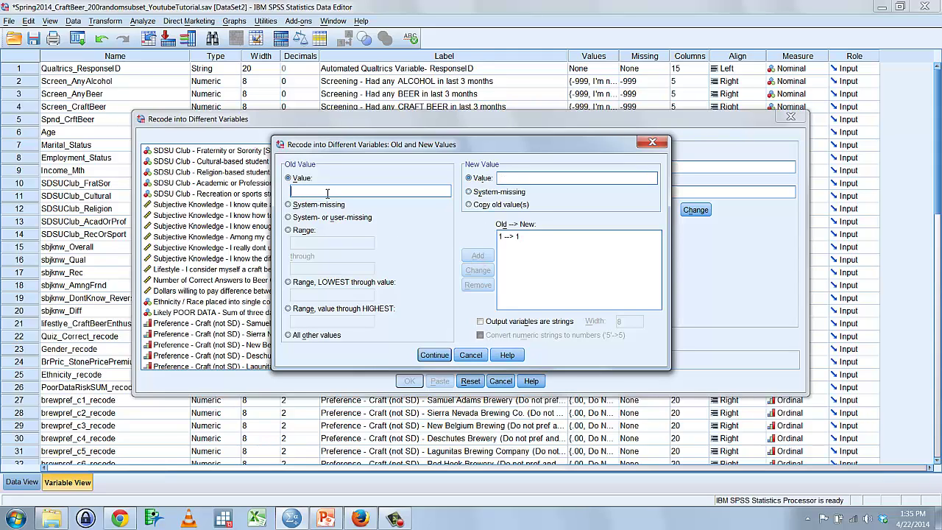
{"action": "left_click", "coordinate": [291, 192]}
{"action": "type", "text": "2"}
{"action": "type", "text": "0"}
{"action": "left_click", "coordinate": [475, 257]}
Recode all other values to system-missing and run the recode into Gender_Dummy.
{"action": "left_click", "coordinate": [288, 335]}
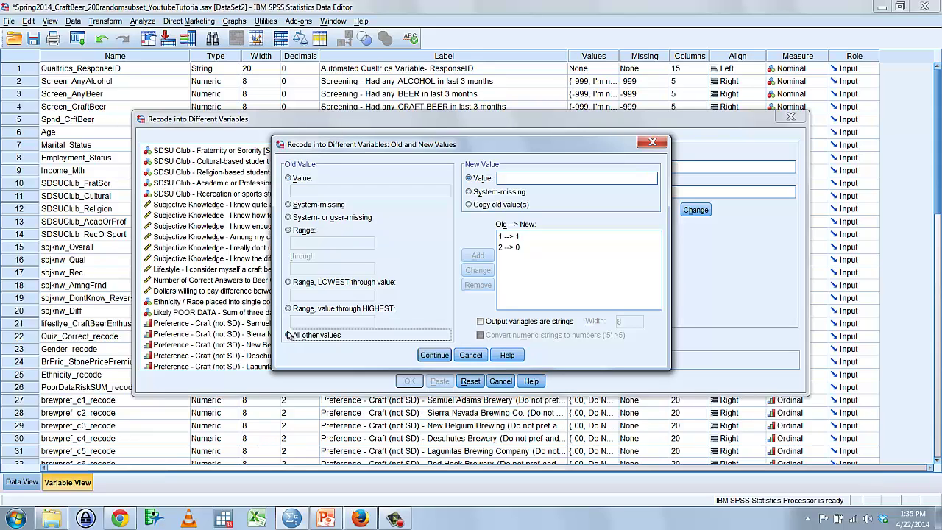
{"action": "left_click", "coordinate": [469, 192]}
{"action": "left_click", "coordinate": [469, 192]}
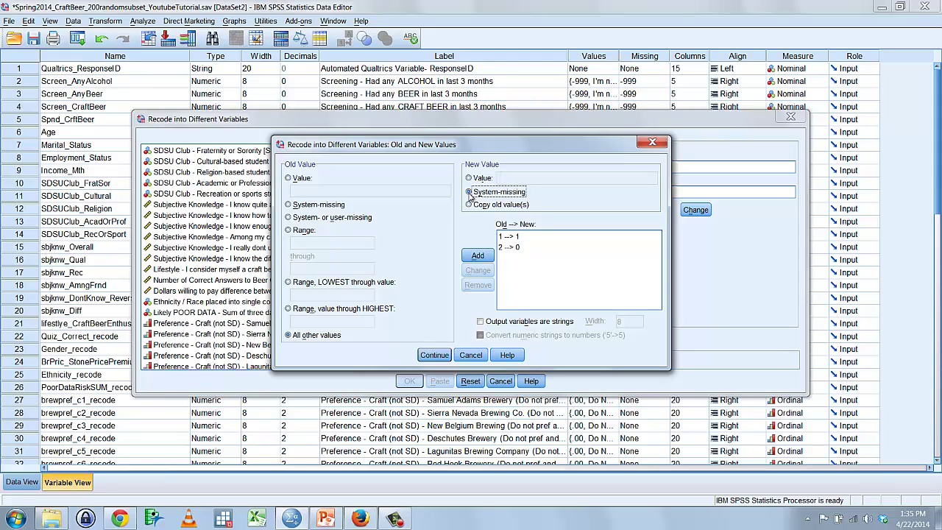
{"action": "left_click", "coordinate": [478, 255]}
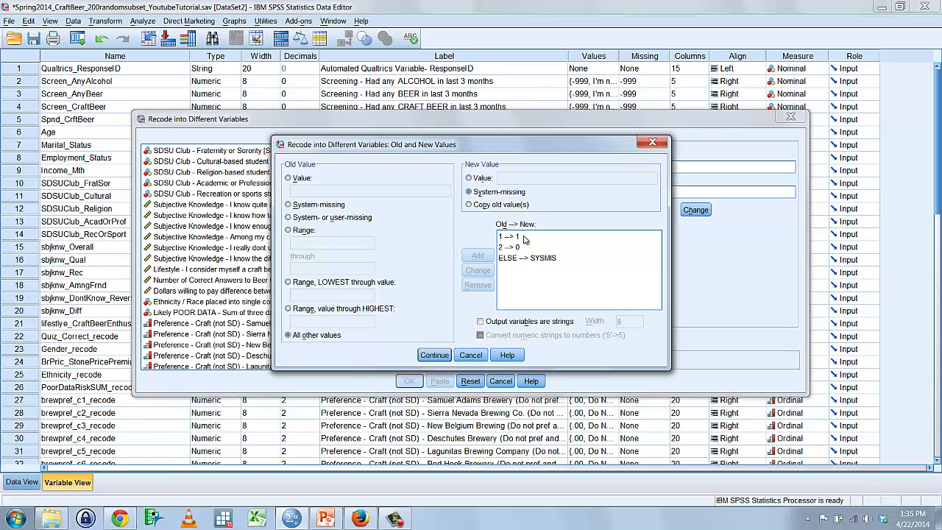
{"action": "left_click", "coordinate": [434, 355]}
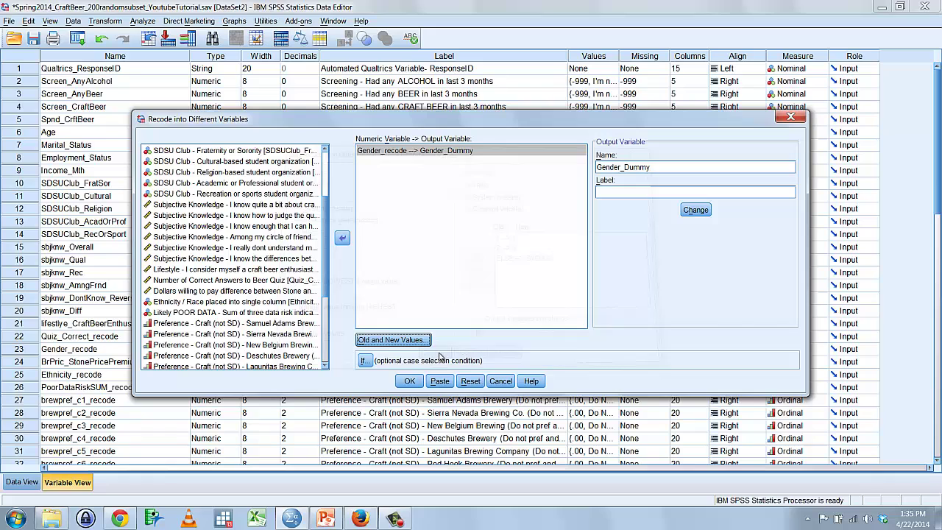
{"action": "left_click", "coordinate": [410, 381]}
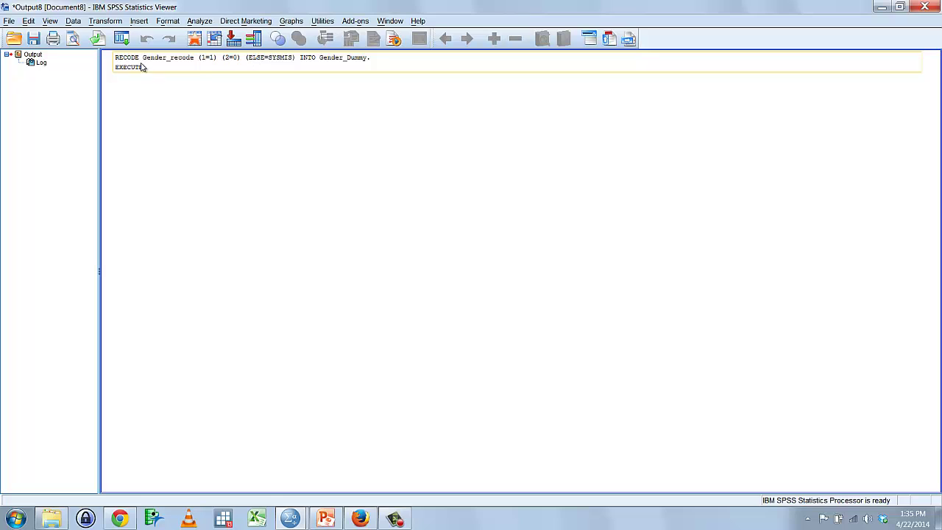
{"action": "left_click", "coordinate": [198, 86]}
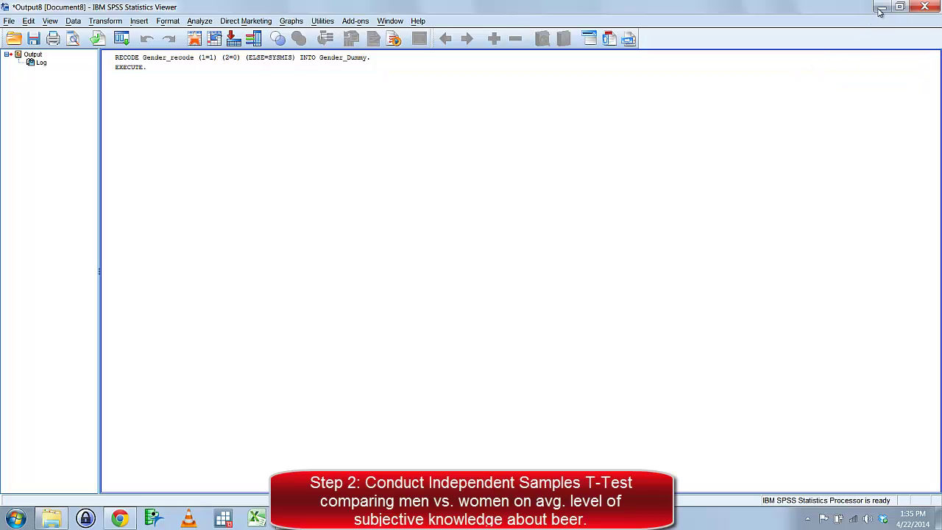
Start an Independent-Samples T Test with its earlier settings reset, and assign Gender_Dummy as the grouping variable.
{"action": "left_click", "coordinate": [198, 23]}
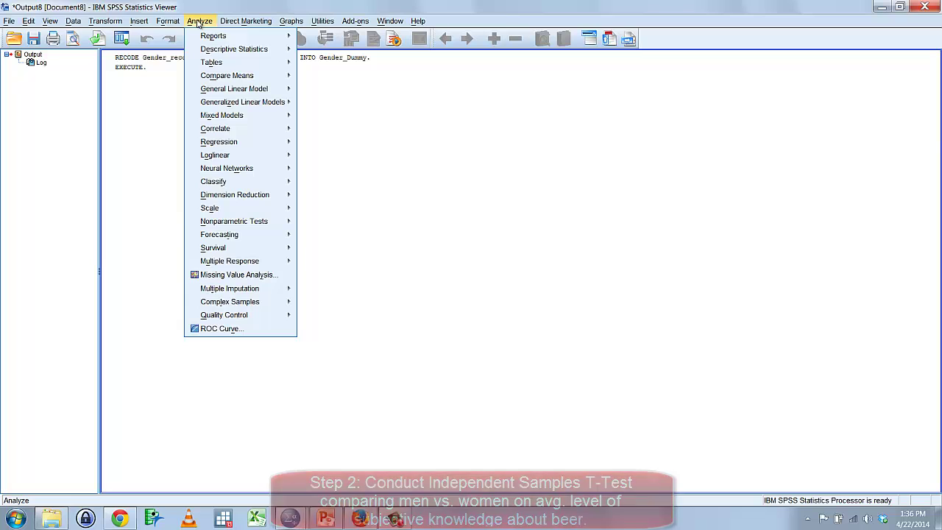
{"action": "mouse_move", "coordinate": [198, 81]}
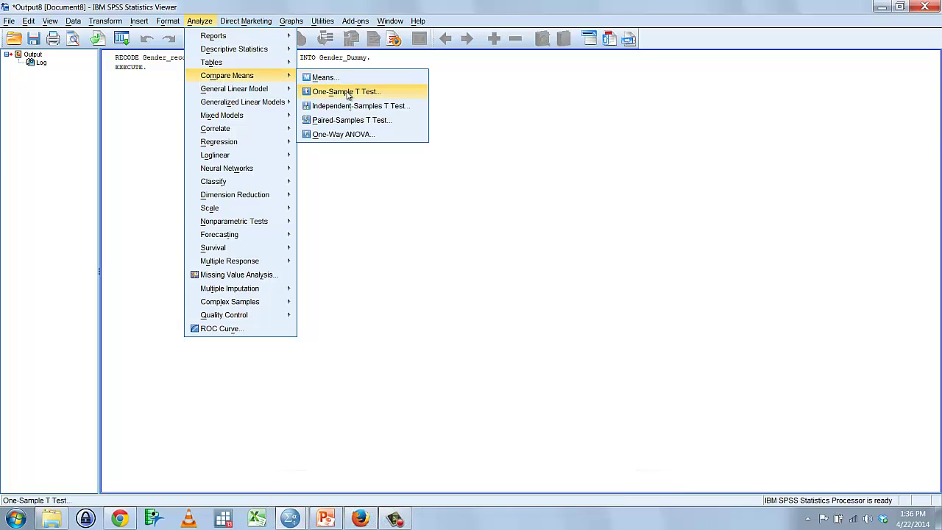
{"action": "left_click", "coordinate": [408, 107]}
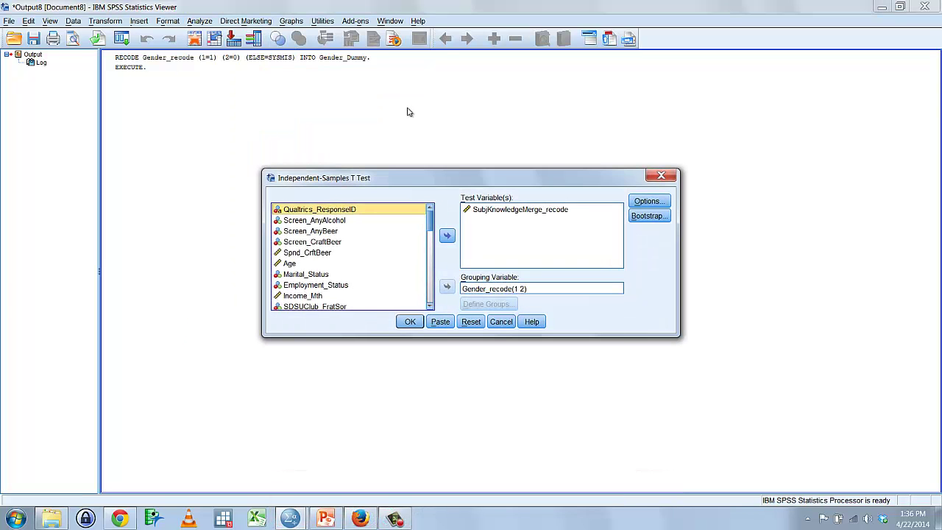
{"action": "left_click", "coordinate": [465, 322]}
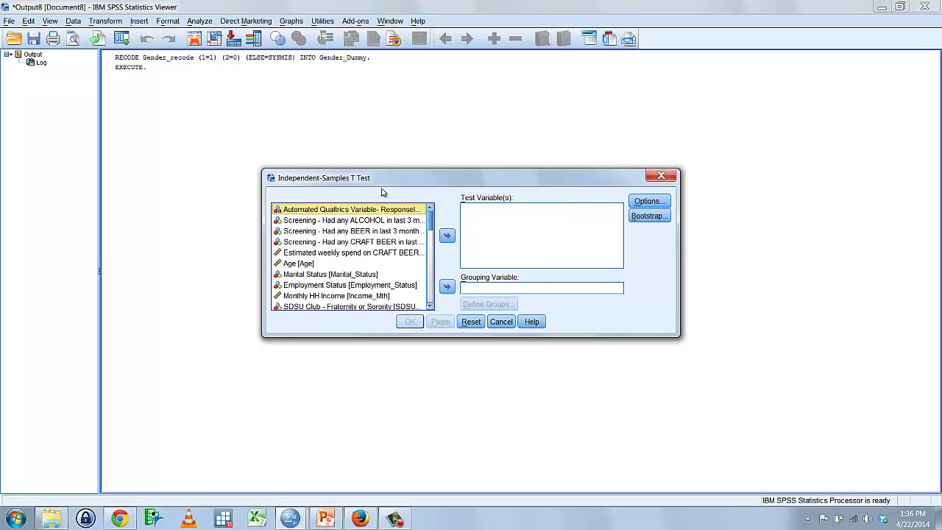
{"action": "left_click_drag", "start_coordinate": [387, 170], "coordinate": [387, 104]}
{"action": "left_click_drag", "start_coordinate": [267, 212], "coordinate": [231, 212]}
{"action": "scroll", "coordinate": [404, 231], "scroll_direction": "down", "scroll_amount": 5}
{"action": "scroll", "coordinate": [405, 230], "scroll_direction": "down", "scroll_amount": 5}
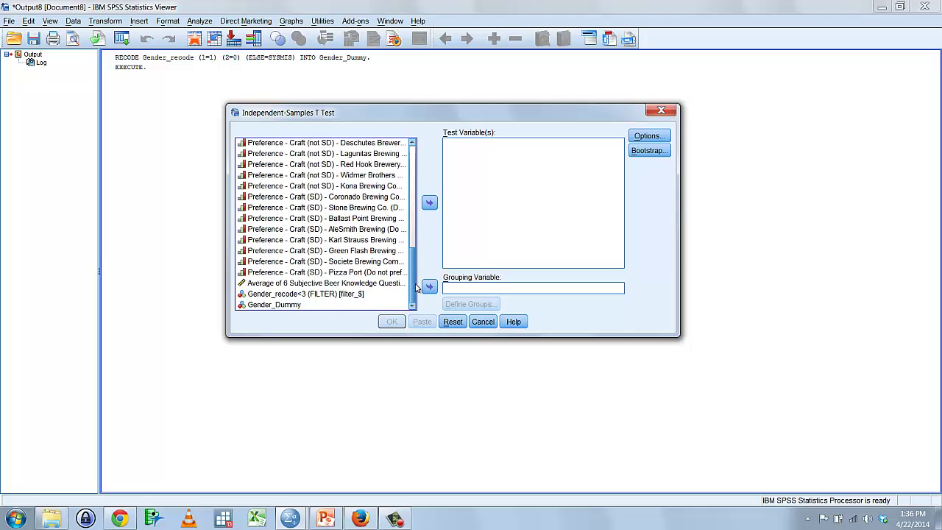
{"action": "left_click", "coordinate": [283, 305]}
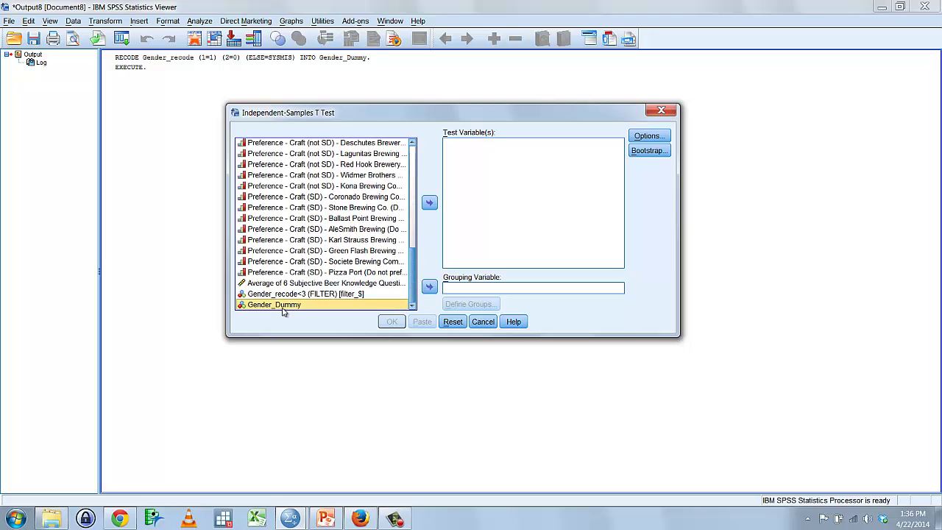
{"action": "left_click", "coordinate": [429, 287]}
Define Group 1 as 1 and Group 2 as 0, and add the average of 6 subjective beer knowledge questions as the test variable.
{"action": "left_click", "coordinate": [468, 304]}
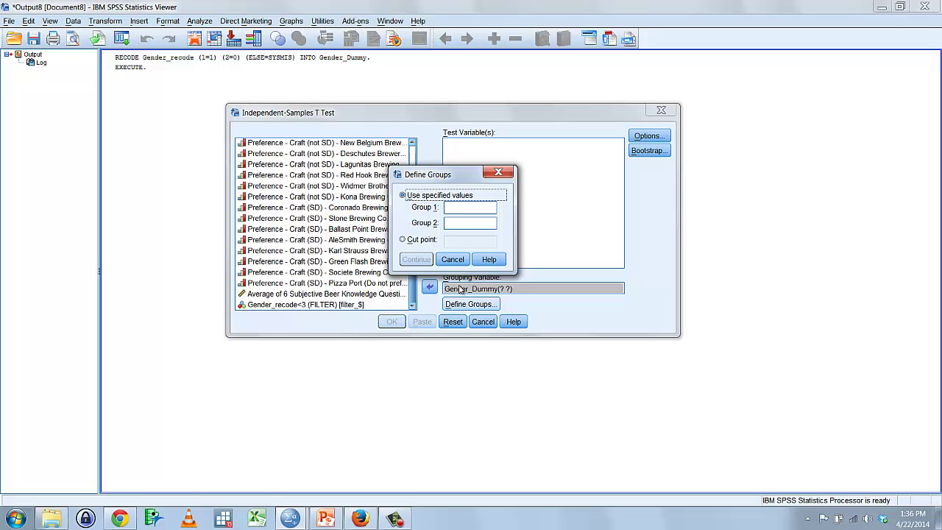
{"action": "left_click", "coordinate": [457, 208]}
{"action": "type", "text": "0"}
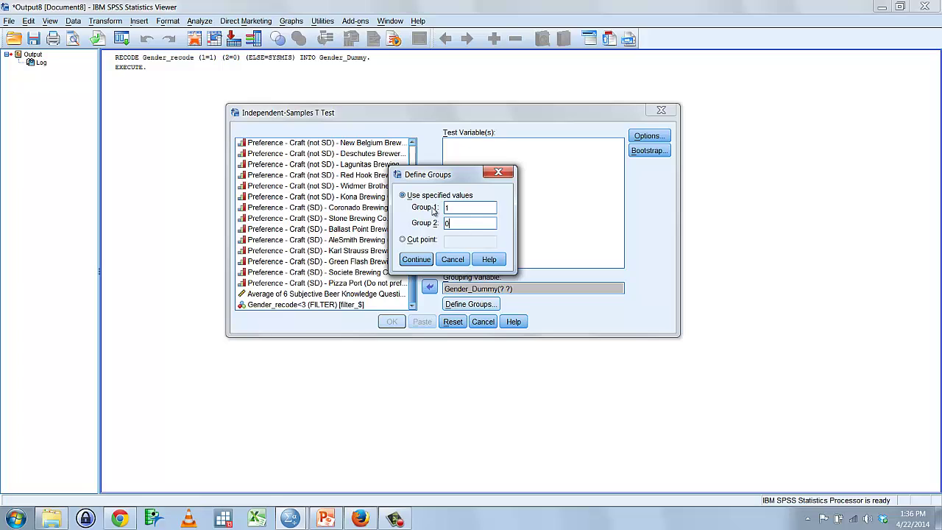
{"action": "left_click", "coordinate": [417, 261]}
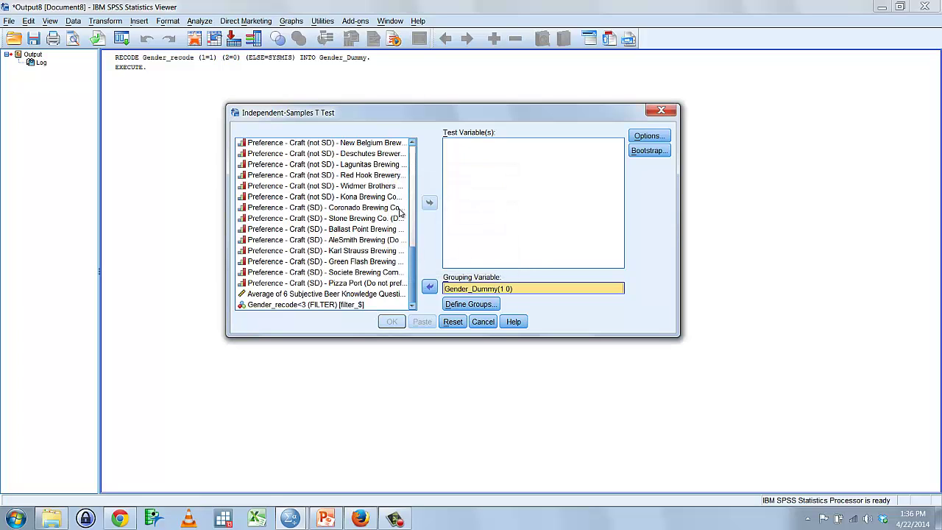
{"action": "left_click", "coordinate": [344, 295]}
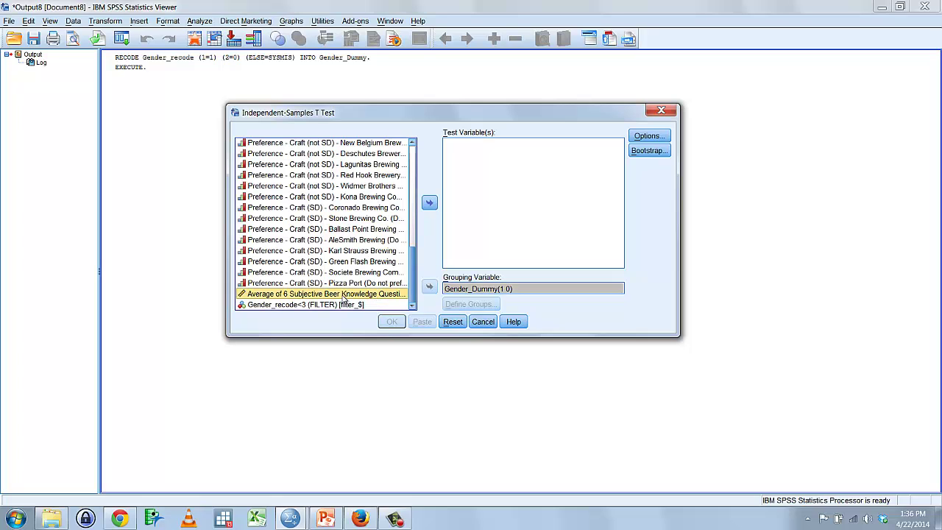
{"action": "left_click", "coordinate": [430, 203]}
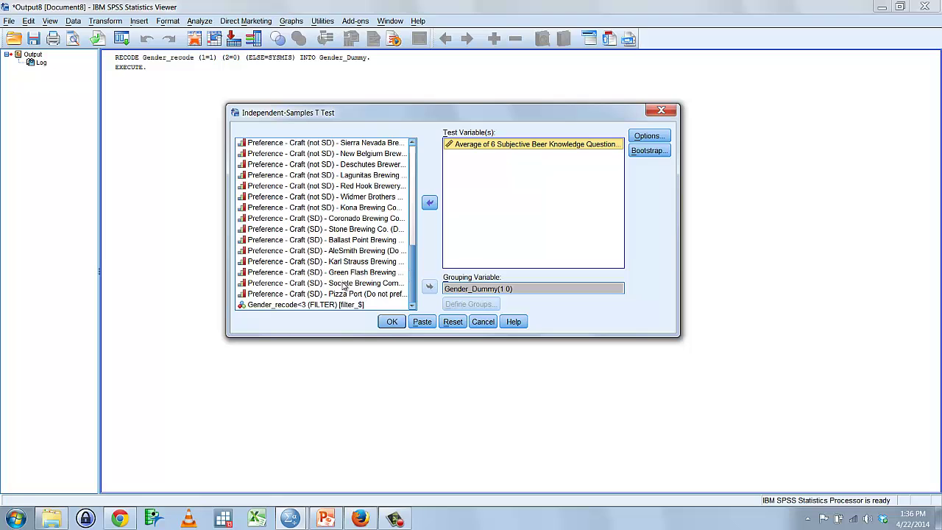
Show the variable list by variable names and switch it back to variable labels.
{"action": "right_click", "coordinate": [278, 239]}
{"action": "left_click", "coordinate": [283, 242]}
{"action": "right_click", "coordinate": [283, 240]}
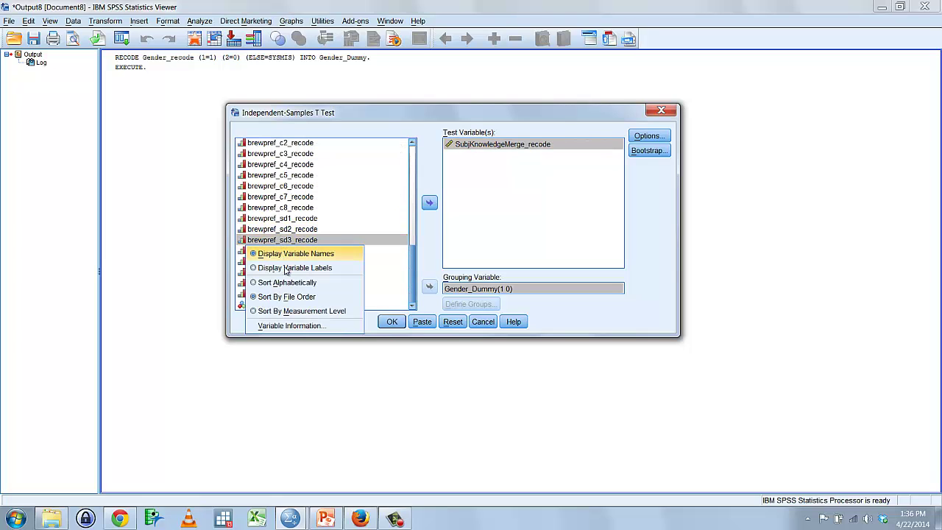
{"action": "left_click", "coordinate": [287, 271]}
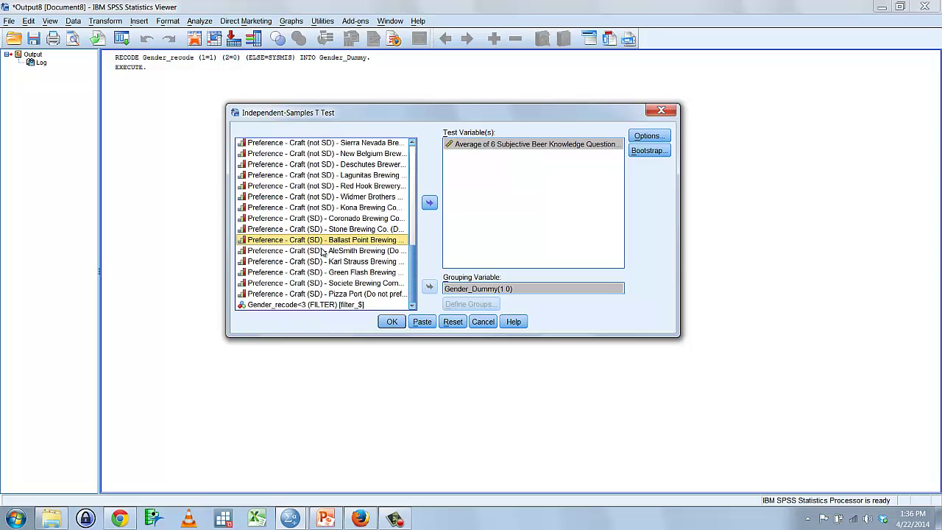
Accept the options of a 95% confidence interval with cases excluded analysis by analysis, and run the t-test.
{"action": "left_click", "coordinate": [648, 135]}
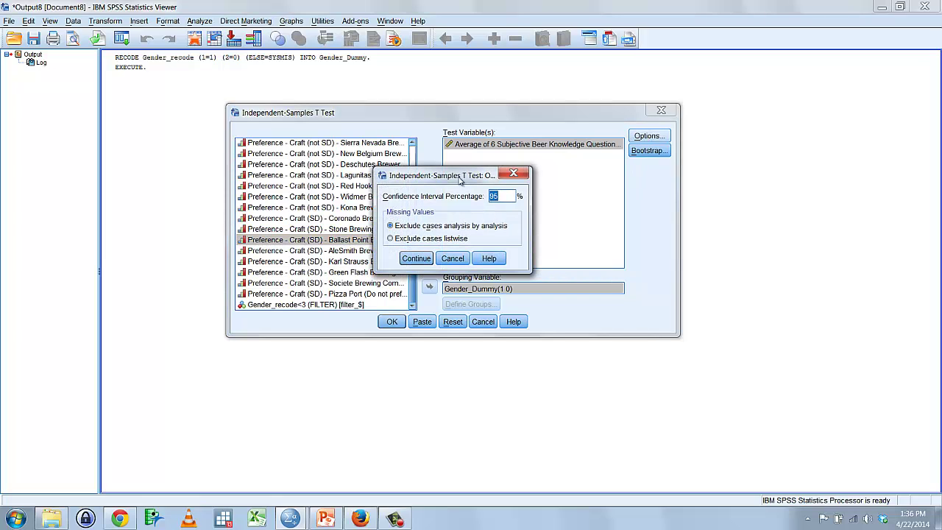
{"action": "left_click", "coordinate": [415, 258]}
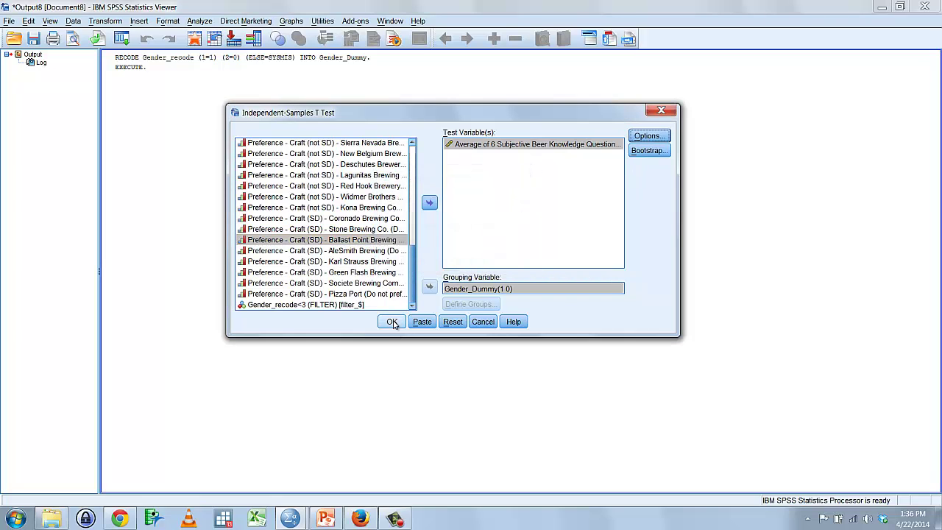
{"action": "left_click", "coordinate": [392, 322]}
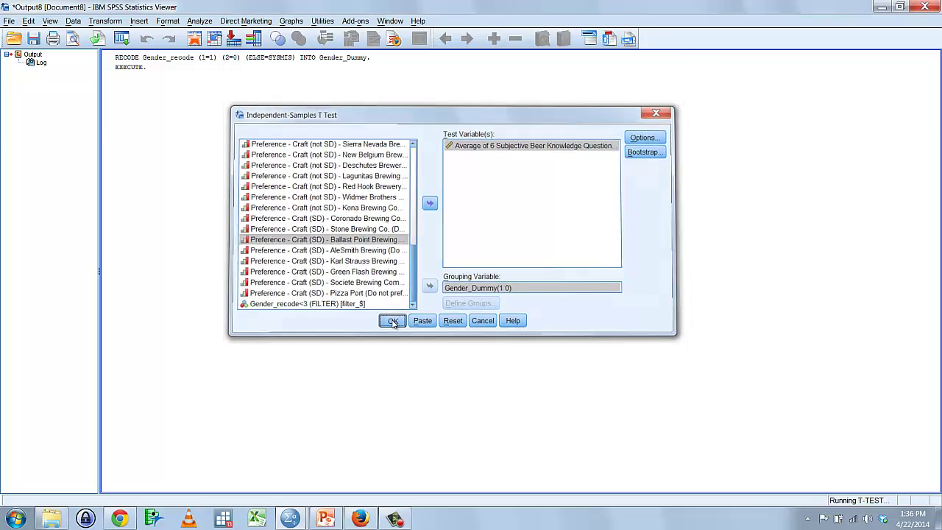
{"action": "left_click", "coordinate": [584, 370]}
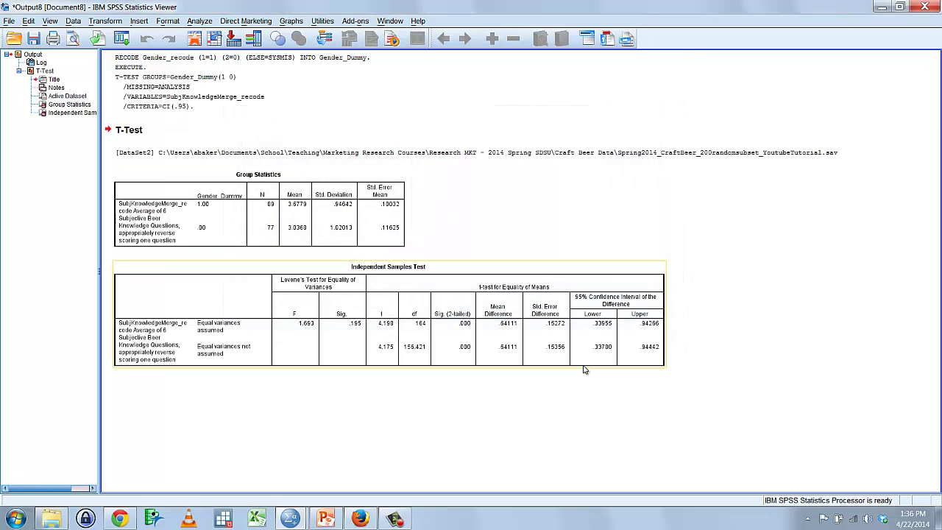
Examine the group means and the equal-variances row of the independent-samples t-test results.
{"action": "left_click", "coordinate": [307, 241]}
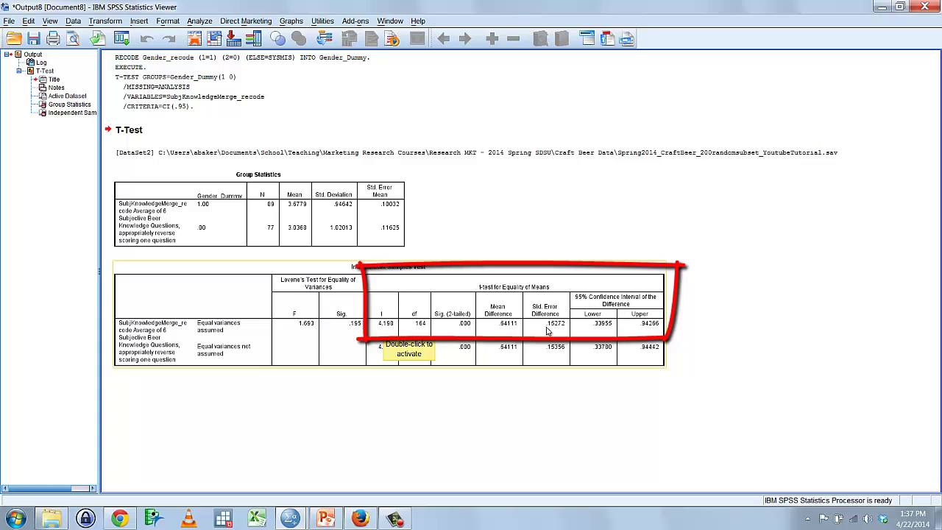
{"action": "left_click", "coordinate": [292, 209]}
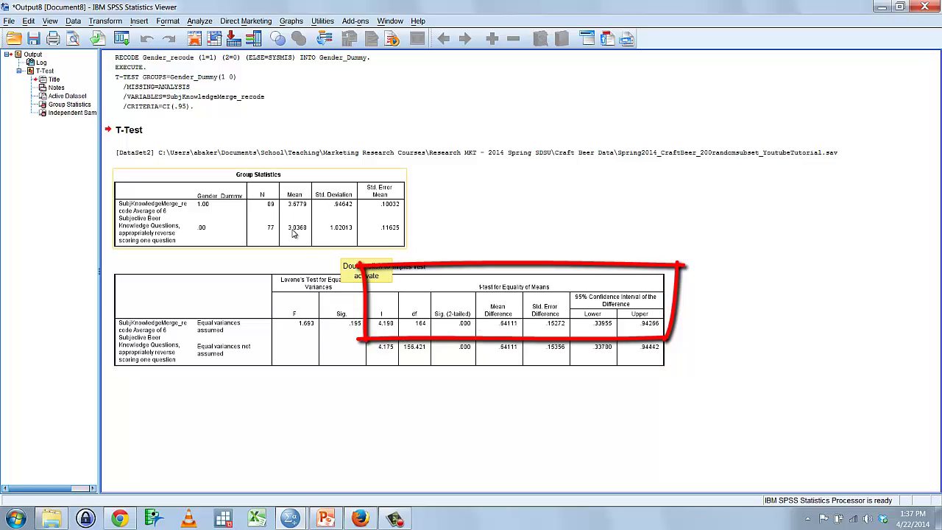
{"action": "left_click", "coordinate": [346, 276]}
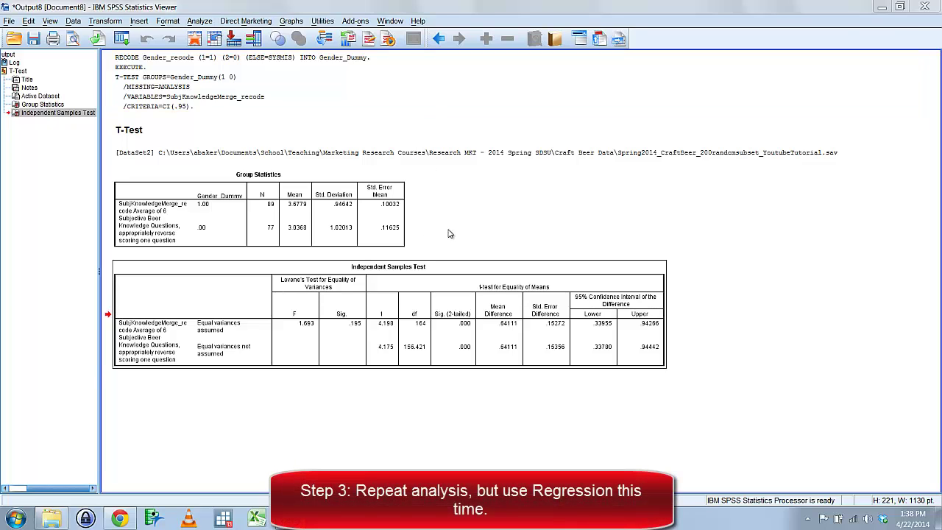
{"action": "left_click", "coordinate": [455, 233]}
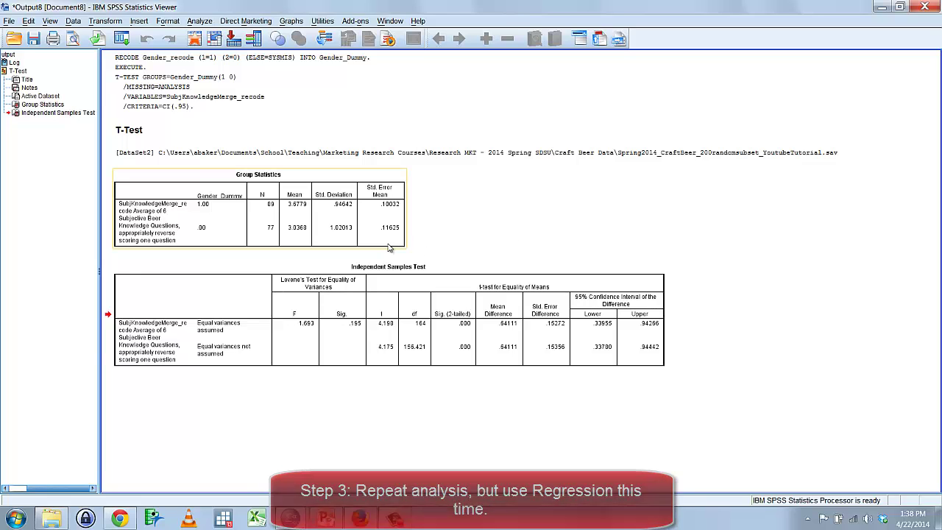
Start a Linear Regression with its earlier settings reset, and enlarge the dialog to show the variable labels more fully.
{"action": "left_click", "coordinate": [200, 21]}
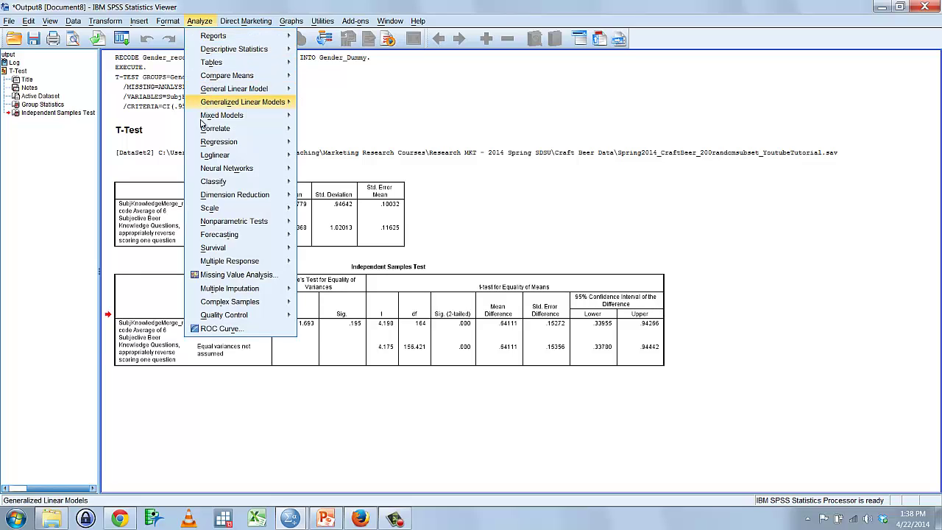
{"action": "mouse_move", "coordinate": [206, 145]}
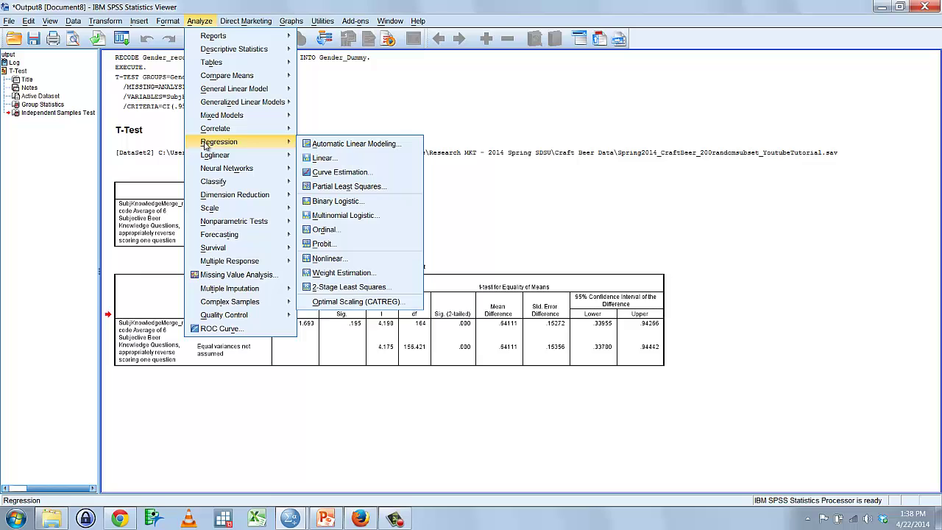
{"action": "left_click", "coordinate": [409, 162]}
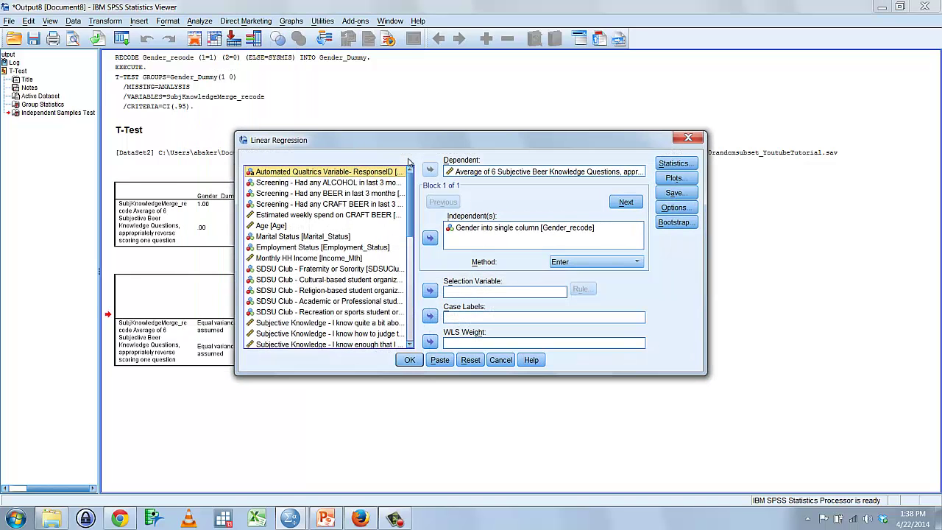
{"action": "left_click", "coordinate": [471, 359]}
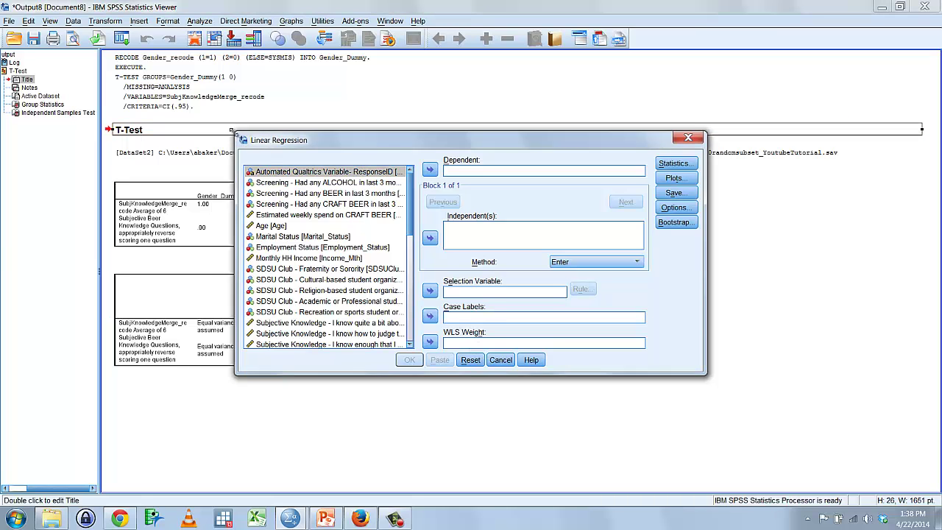
{"action": "left_click_drag", "start_coordinate": [235, 139], "coordinate": [156, 69]}
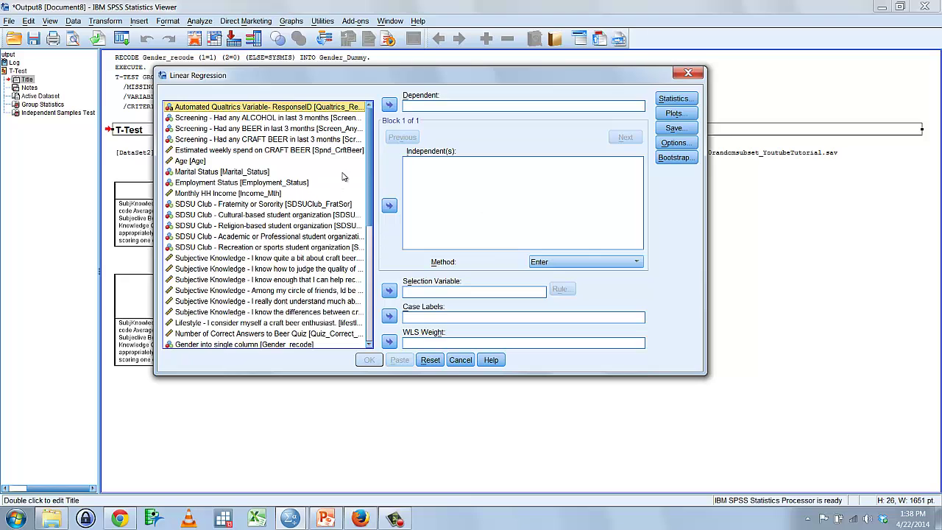
Assign the average of 6 subjective beer knowledge questions as the dependent variable and Gender_Dummy as the independent variable.
{"action": "left_click_drag", "start_coordinate": [369, 125], "coordinate": [368, 243]}
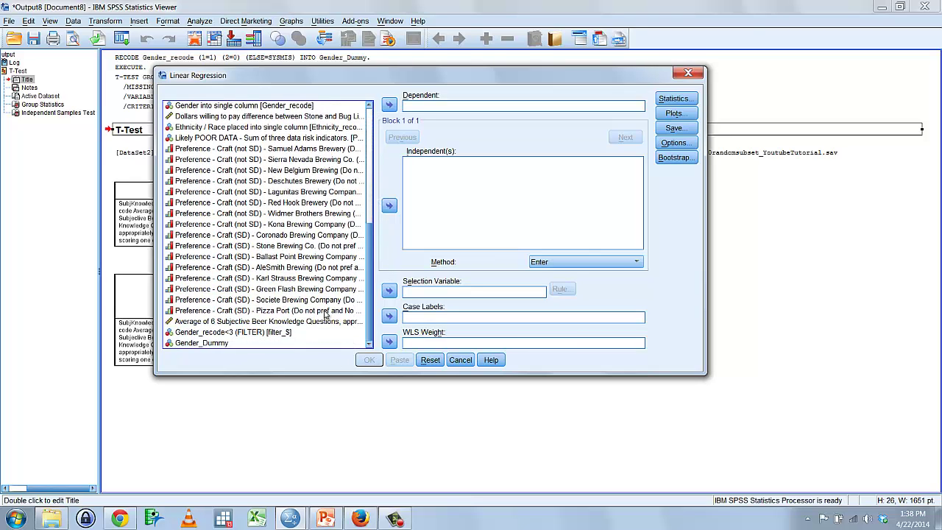
{"action": "left_click", "coordinate": [255, 322]}
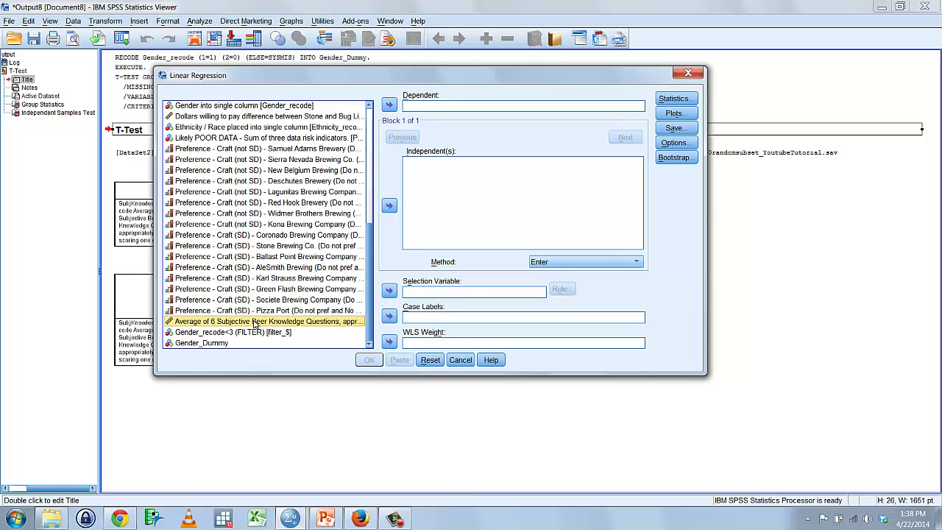
{"action": "left_click", "coordinate": [389, 106]}
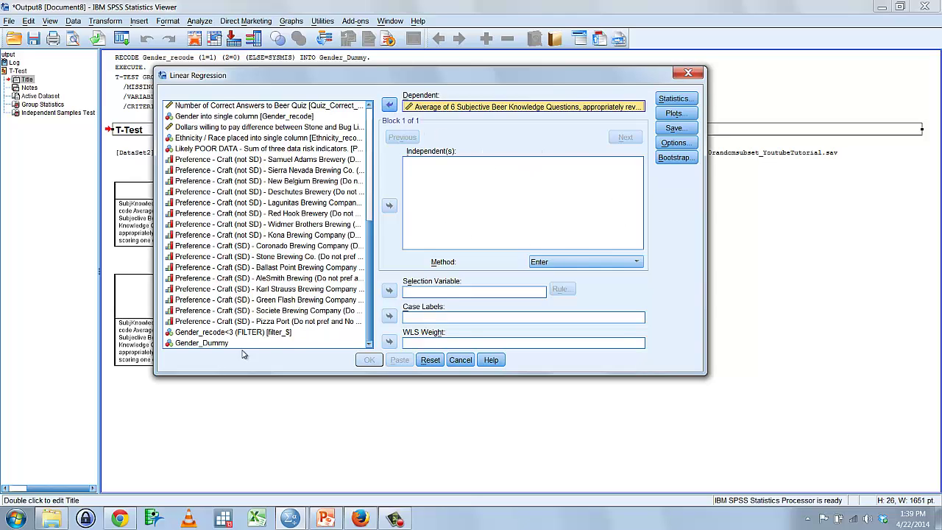
{"action": "left_click", "coordinate": [207, 345]}
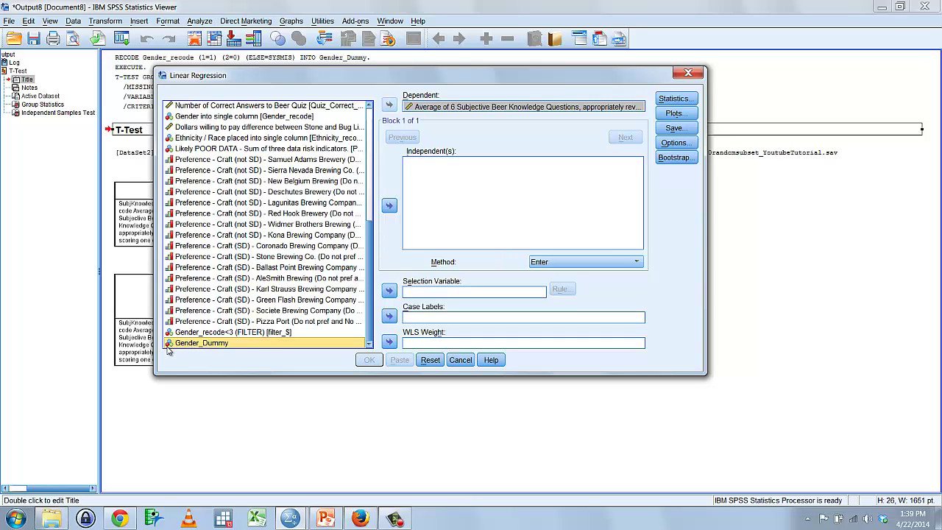
{"action": "left_click", "coordinate": [389, 206]}
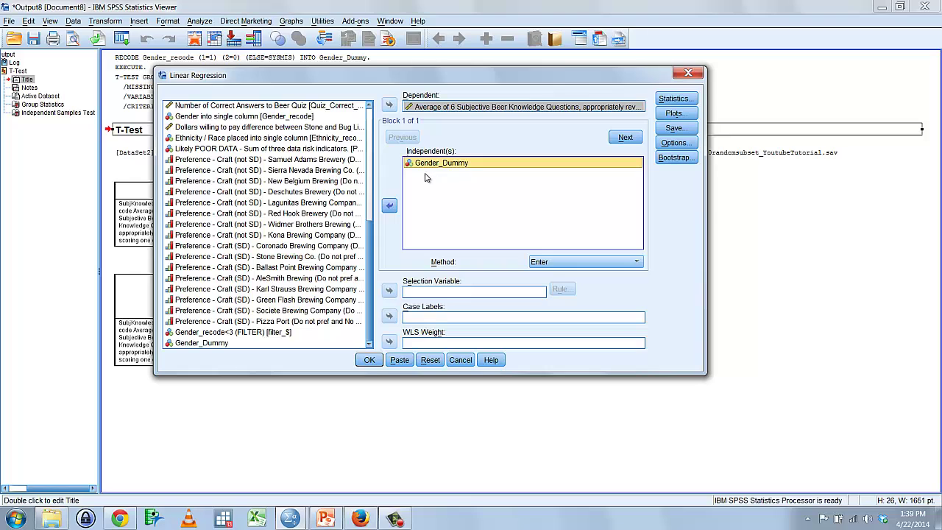
{"action": "scroll", "coordinate": [369, 214], "scroll_direction": "up", "scroll_amount": 1}
{"action": "scroll", "coordinate": [369, 214], "scroll_direction": "up", "scroll_amount": 1}
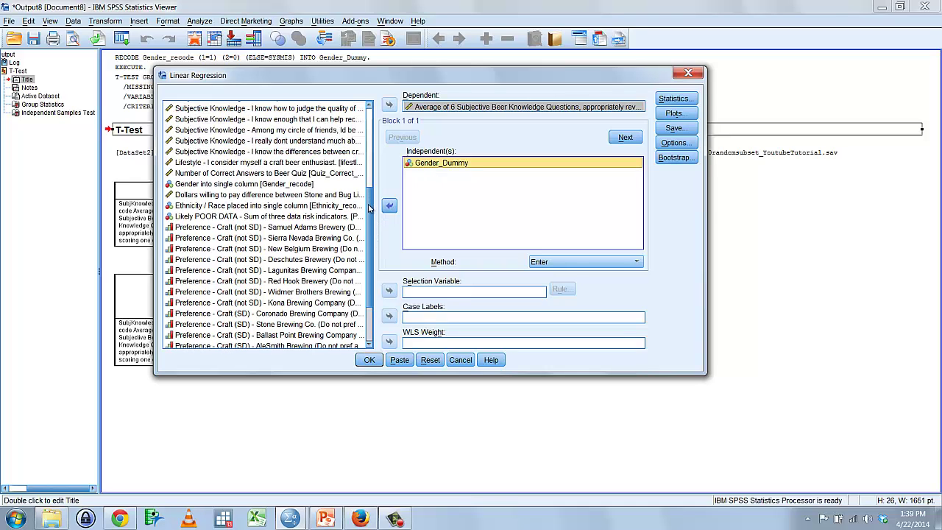
{"action": "scroll", "coordinate": [370, 214], "scroll_direction": "down", "scroll_amount": 3}
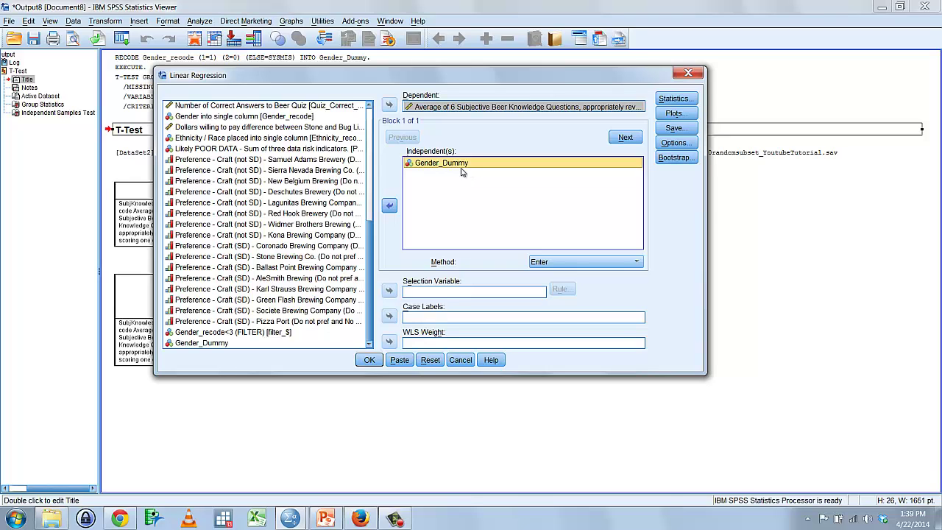
{"action": "left_click", "coordinate": [427, 166]}
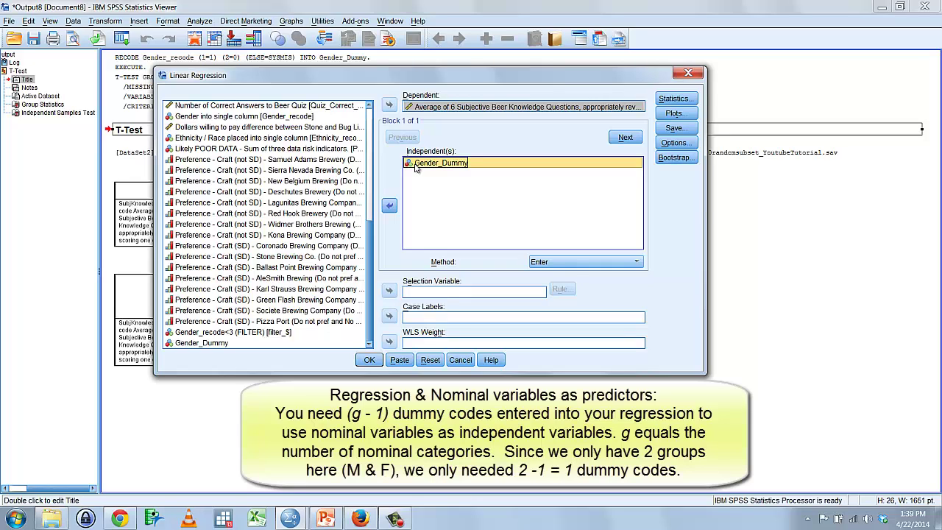
{"action": "left_click", "coordinate": [416, 167]}
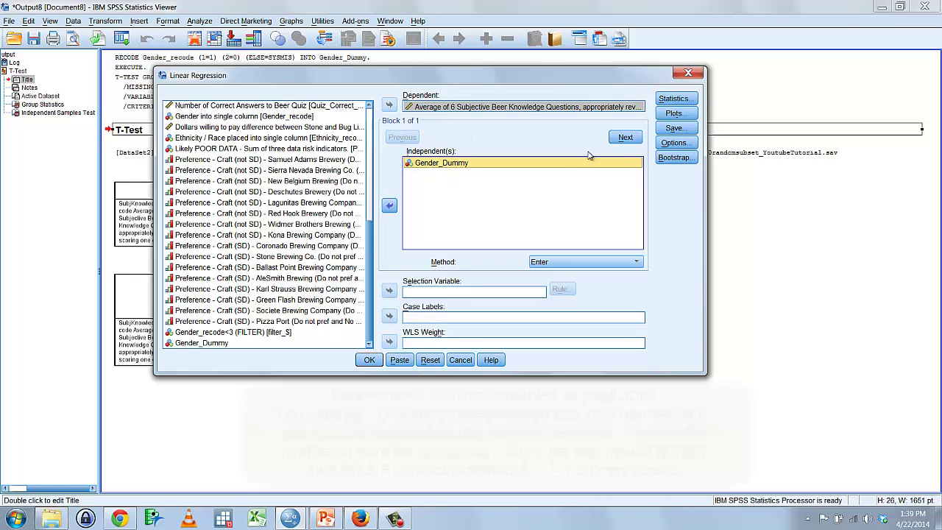
Exclude model fit from the regression statistics, include 95% confidence intervals for the coefficients, and run the regression.
{"action": "left_click", "coordinate": [674, 98]}
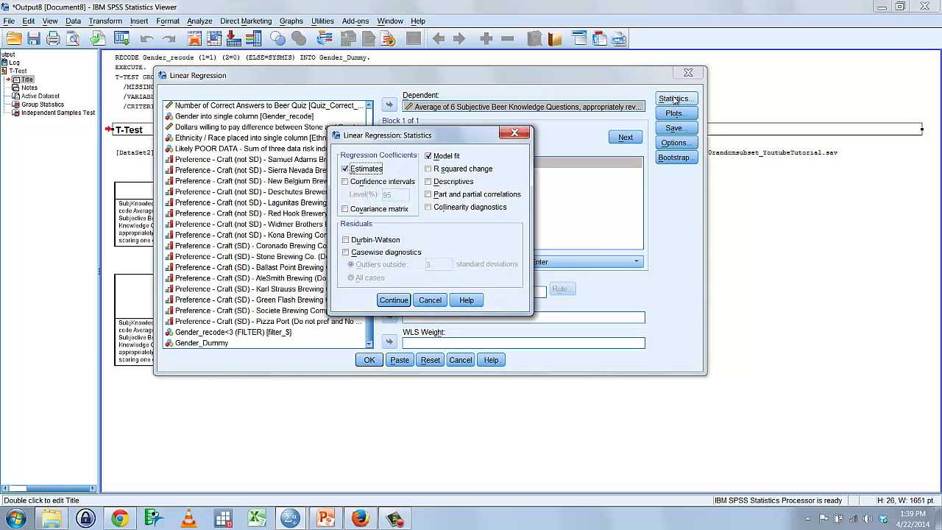
{"action": "left_click", "coordinate": [429, 157]}
{"action": "left_click", "coordinate": [345, 182]}
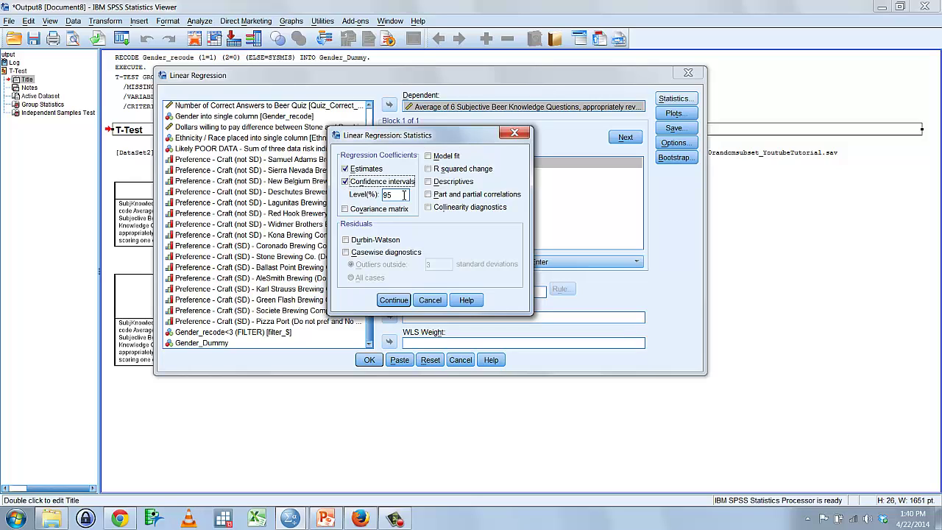
{"action": "left_click", "coordinate": [394, 301]}
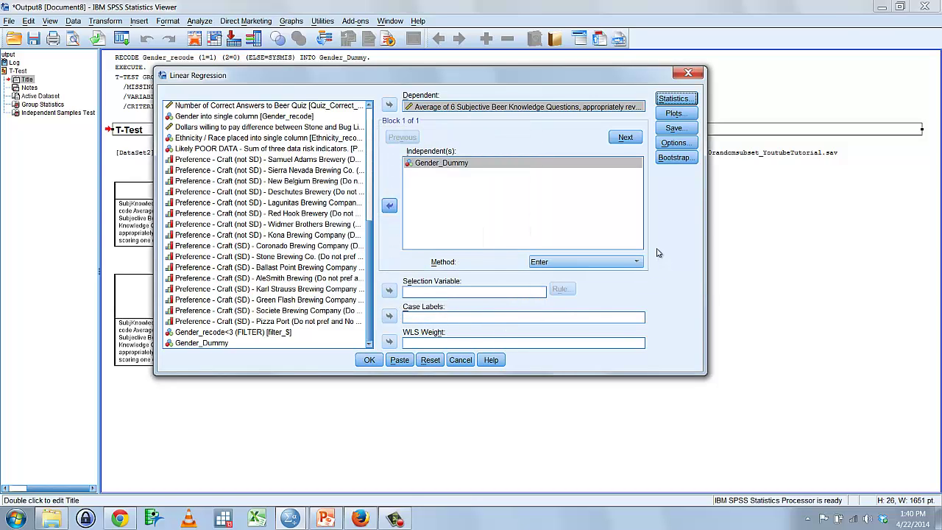
{"action": "left_click", "coordinate": [369, 360]}
{"action": "scroll", "coordinate": [586, 302], "scroll_direction": "down", "scroll_amount": 1}
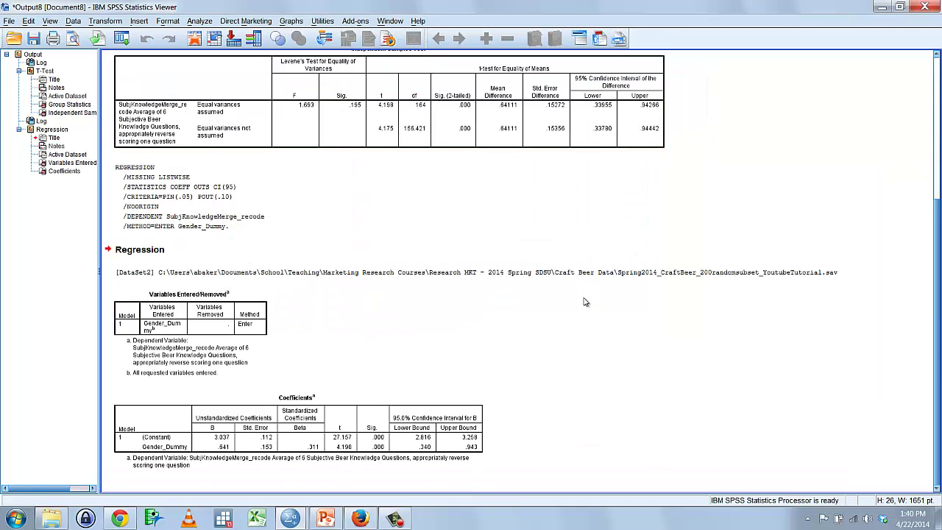